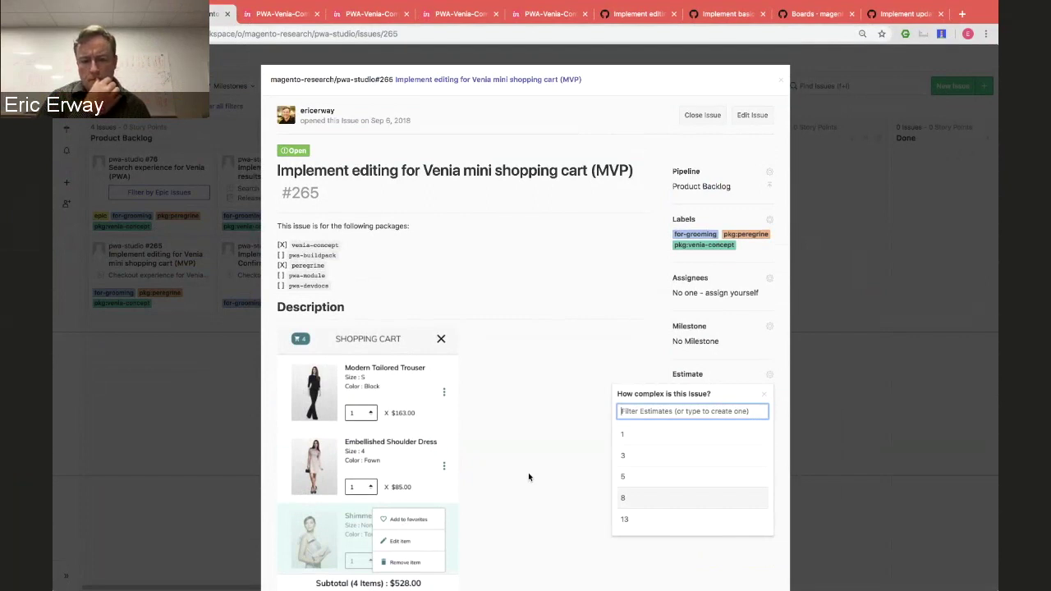
Append "Notification pattern needs research to confirm if created in Peregrine." to the existing comment on issue #265
left_click(528, 476)
scroll(528, 476, "down", 5)
scroll(527, 476, "down", 8)
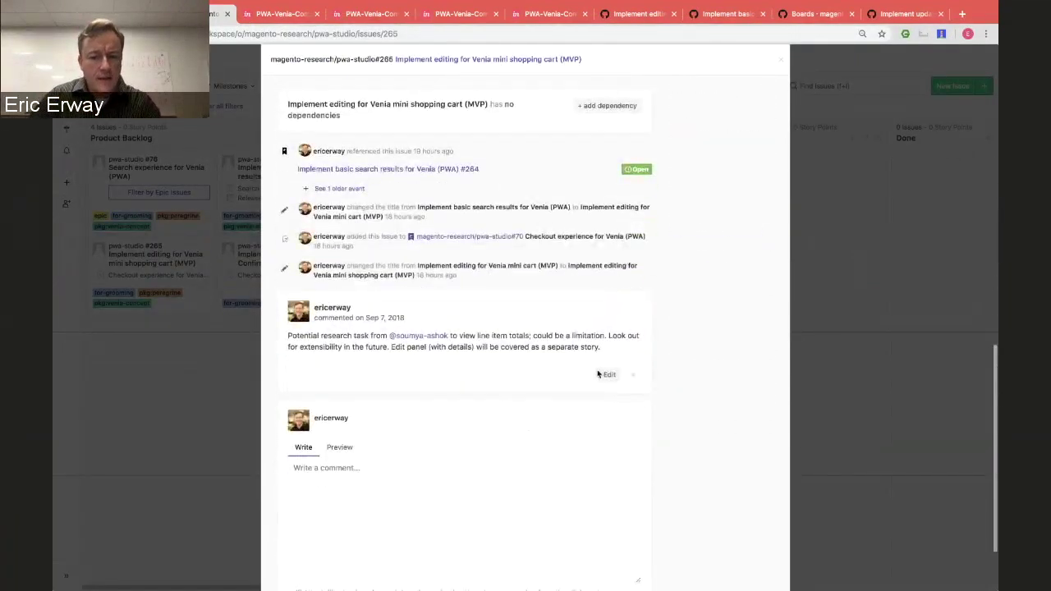
left_click(605, 374)
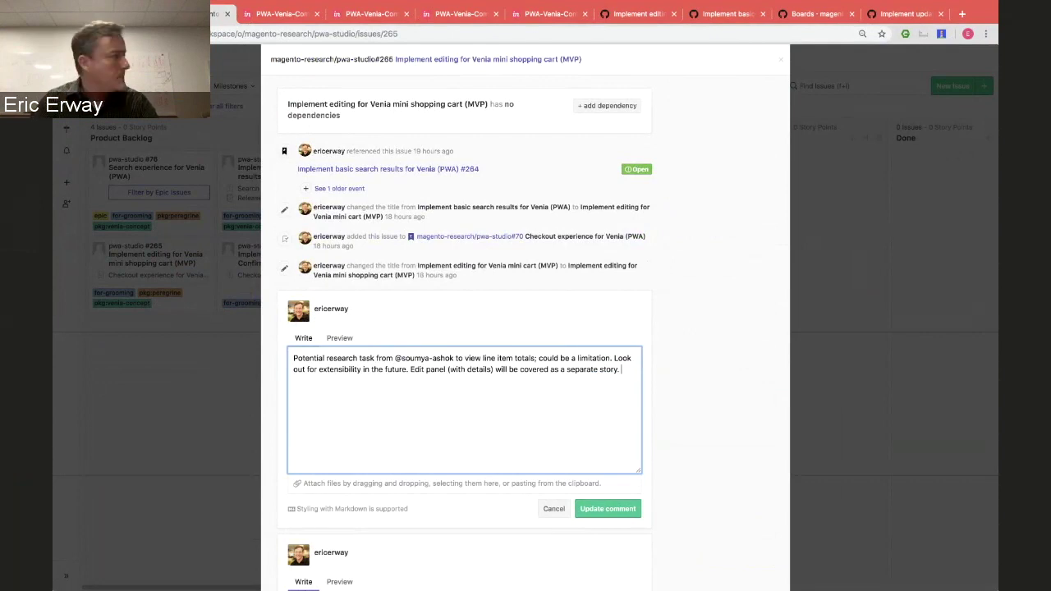
type("N")
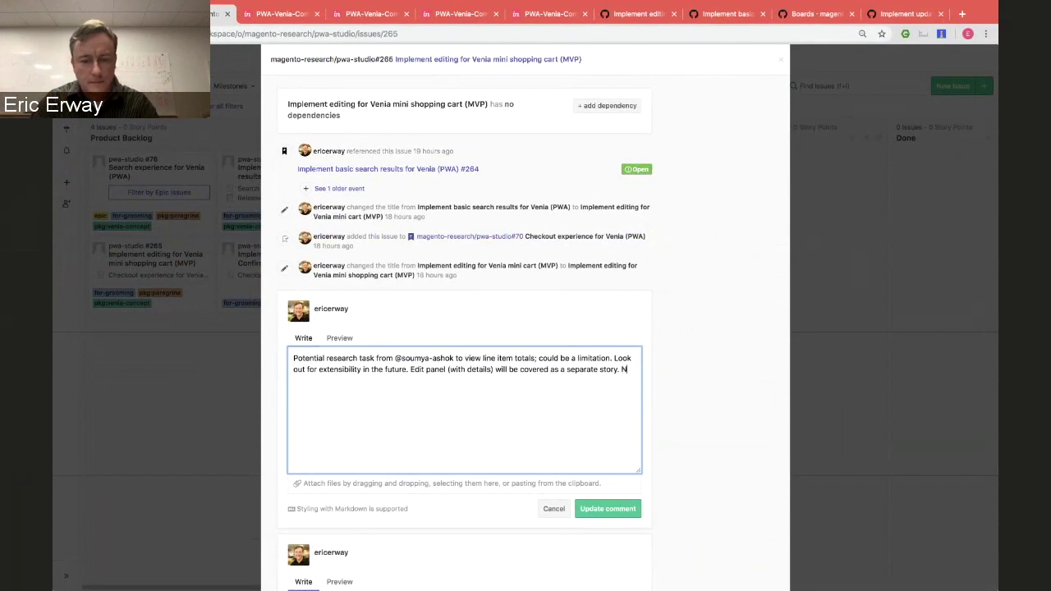
type("otification pattern ")
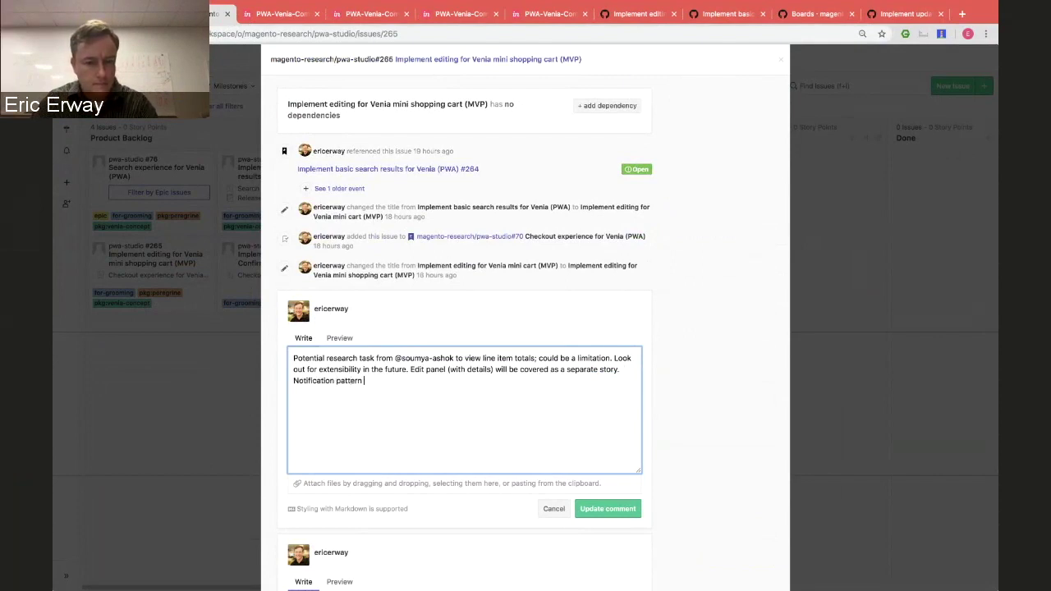
type("needs research if created")
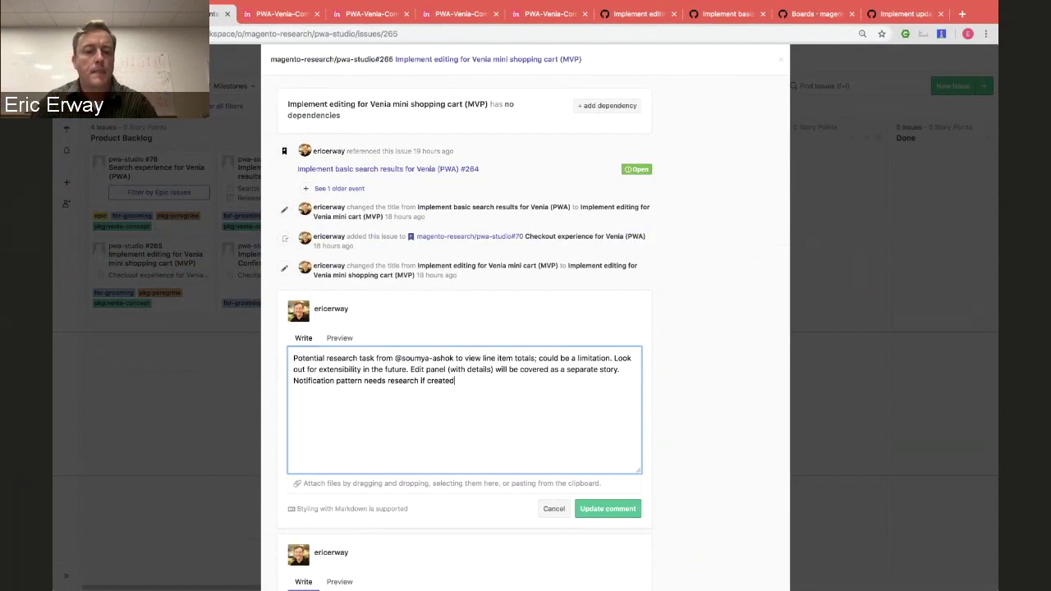
double_click(431, 379)
key("BackSpace")
key("BackSpace")
key("BackSpace")
key("BackSpace")
type("to confirm if ")
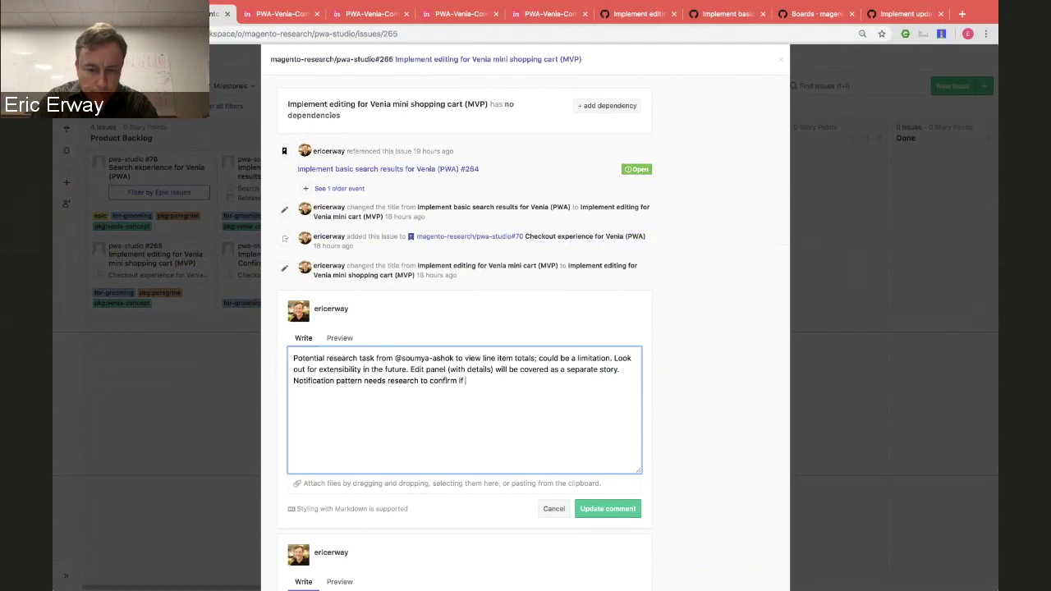
type("created")
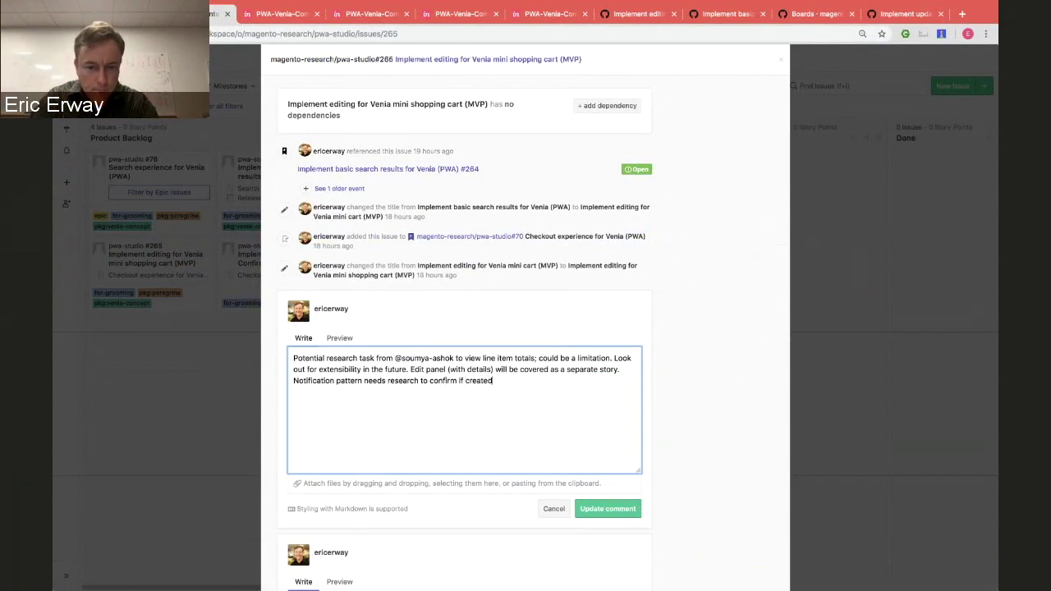
type(" in Peregrine.")
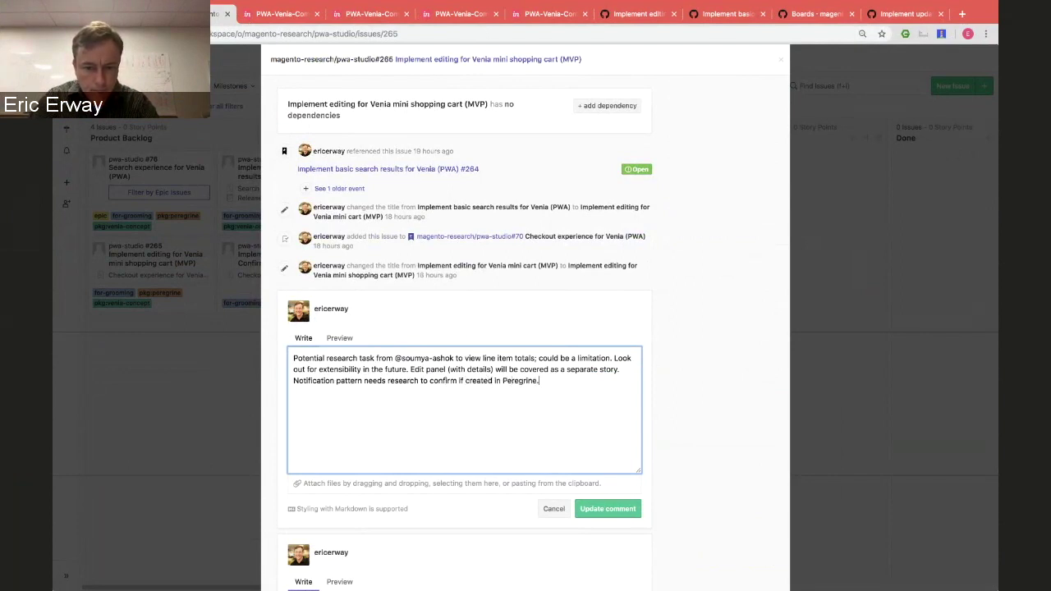
Extend the comment's last sentence with "with" and a mention of the teammate's username, and save the updated comment
key("BackSpace")
type("with @j")
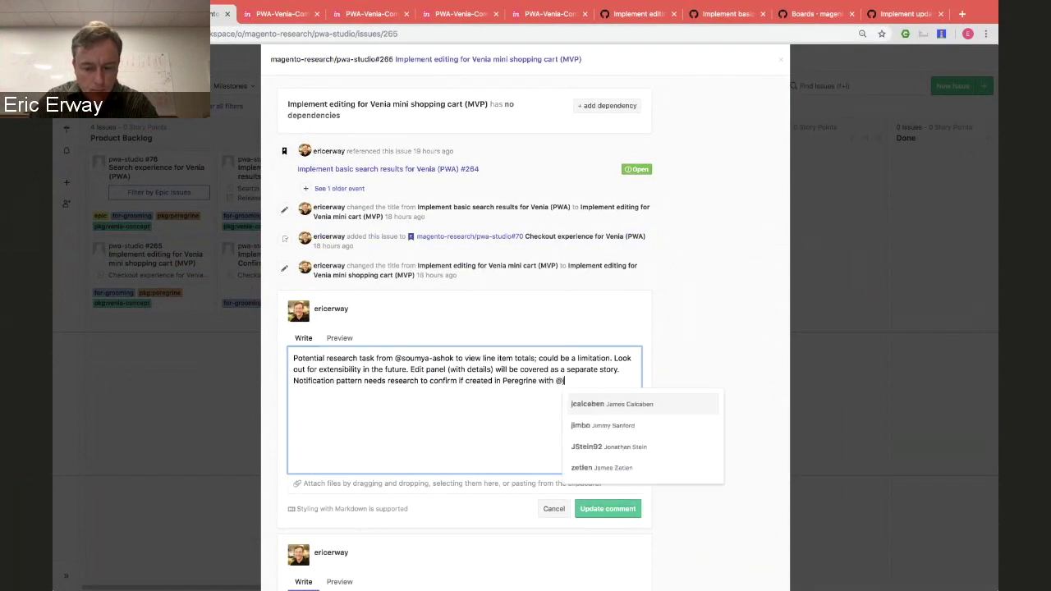
type("imb")
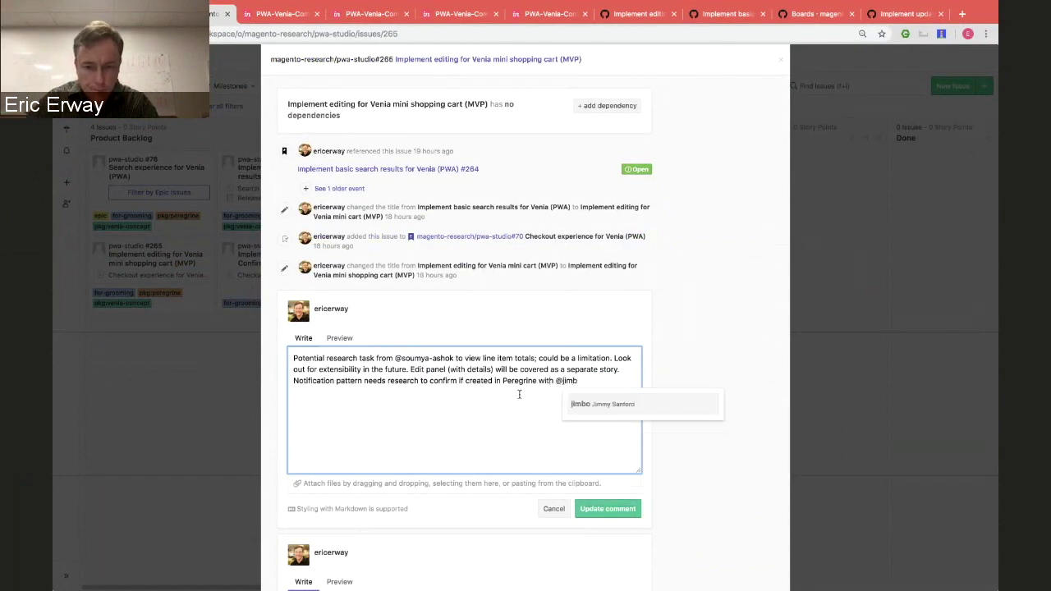
key("Return")
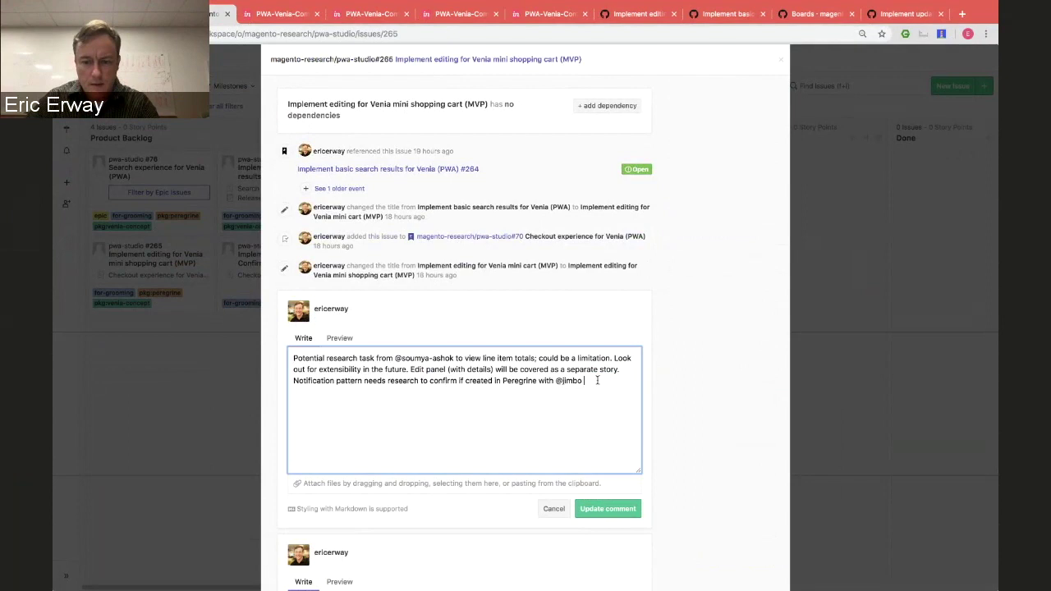
key("BackSpace")
type(".")
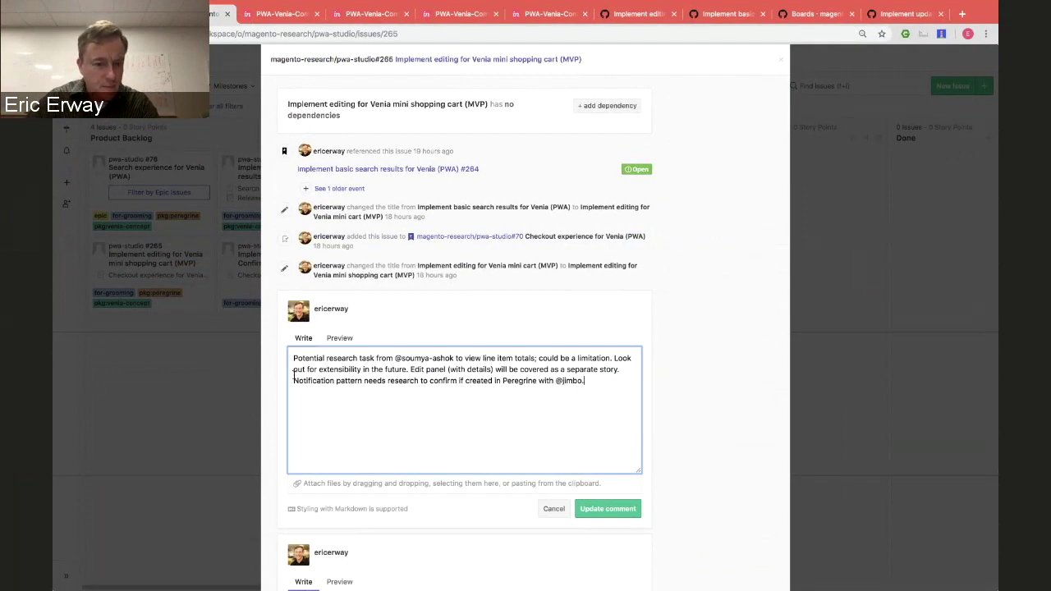
left_click(608, 509)
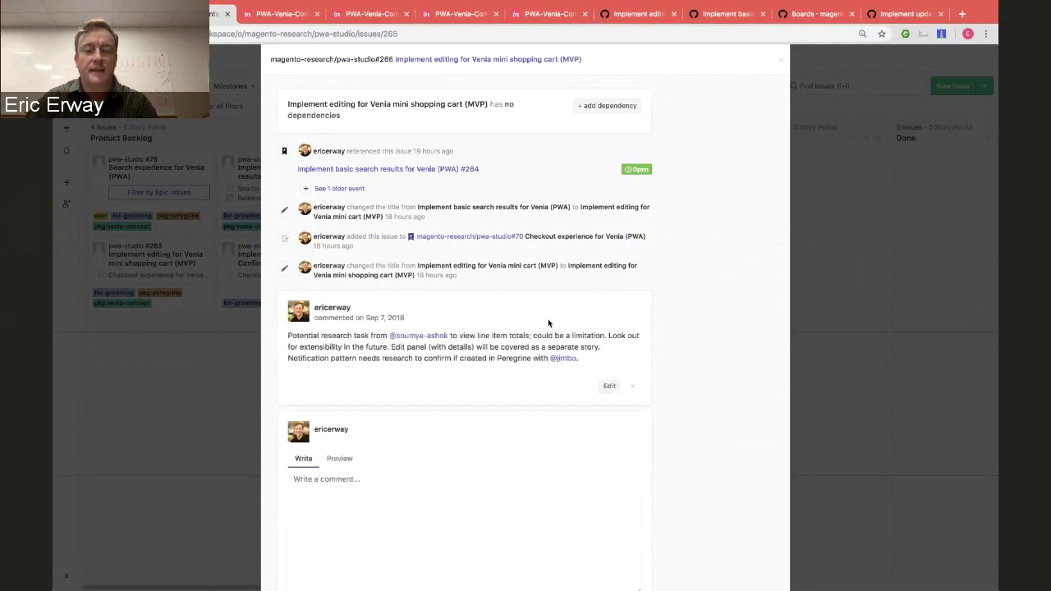
Set the estimate of issue #265 to 5 and return to the board
scroll(554, 327, "up", 3)
scroll(560, 334, "up", 10)
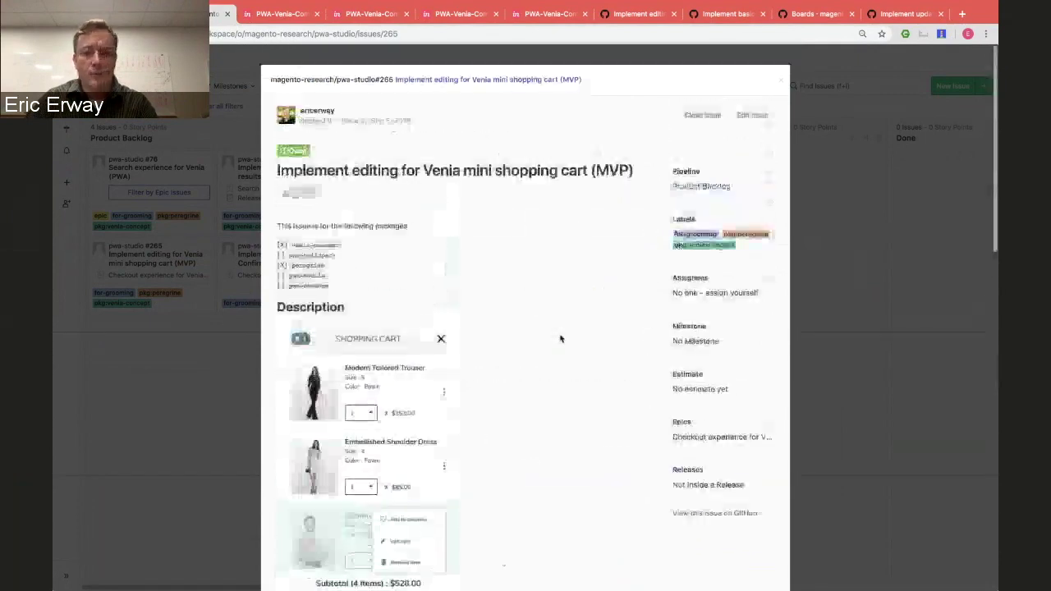
left_click(767, 374)
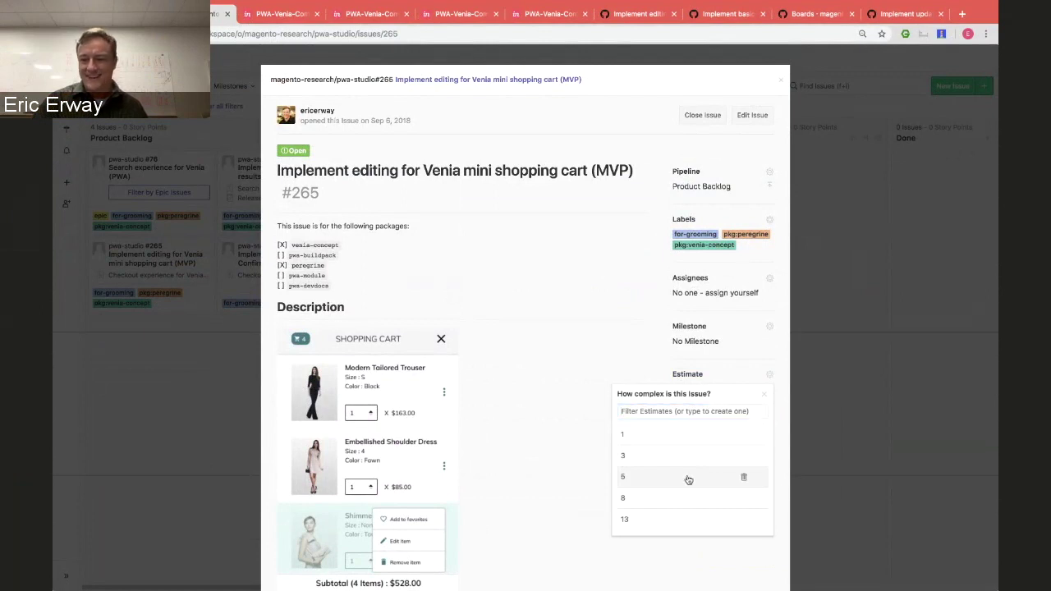
left_click(688, 478)
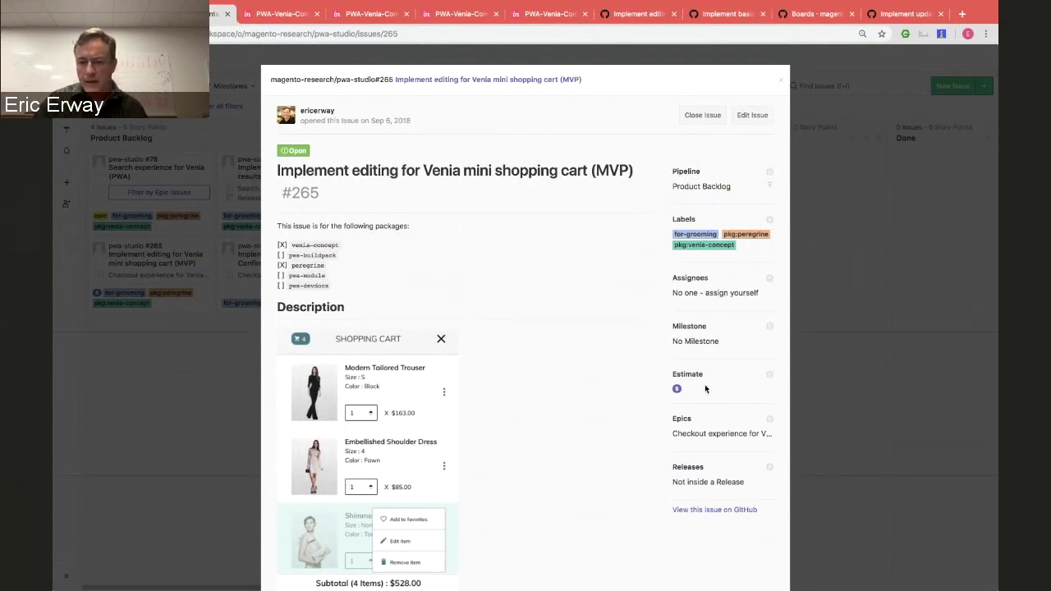
scroll(705, 386, "down", 15)
scroll(704, 386, "up", 12)
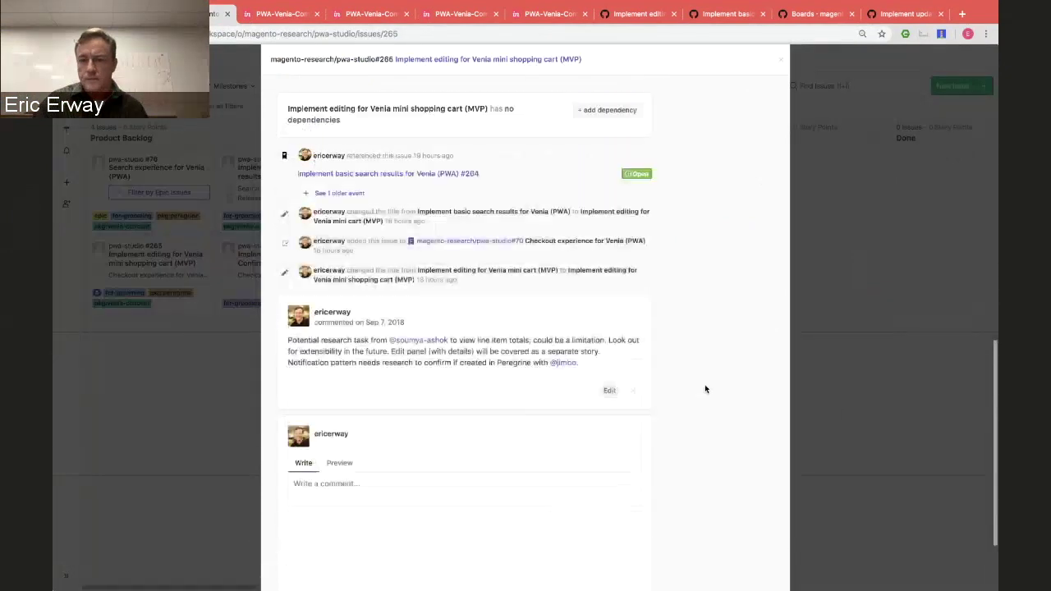
left_click(772, 63)
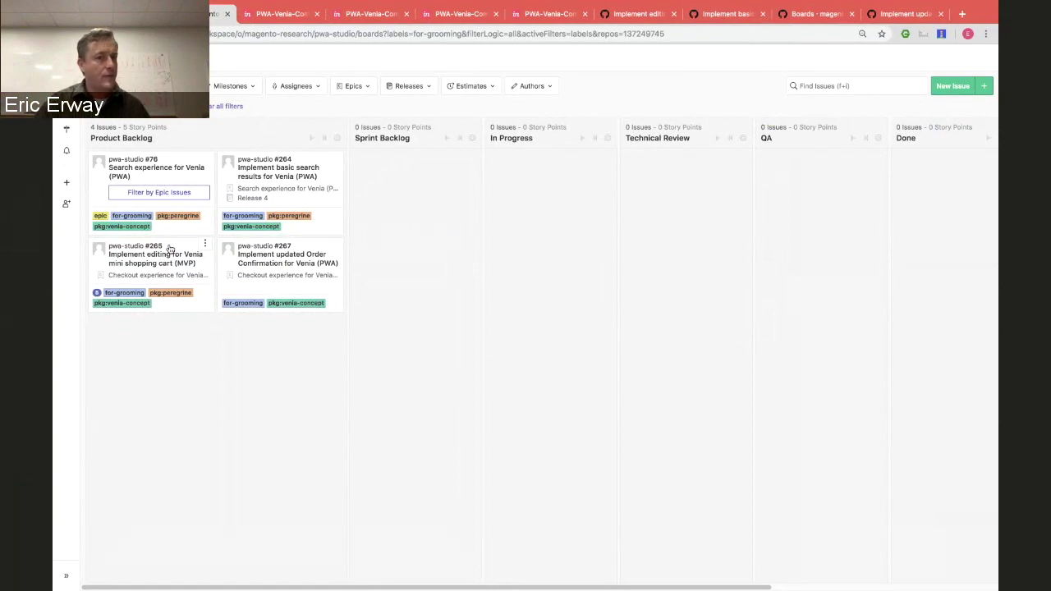
Open issue #267, Implement updated Order Confirmation for Venia (PWA), and review its packages, description, assumptions and tasks
left_click(264, 258)
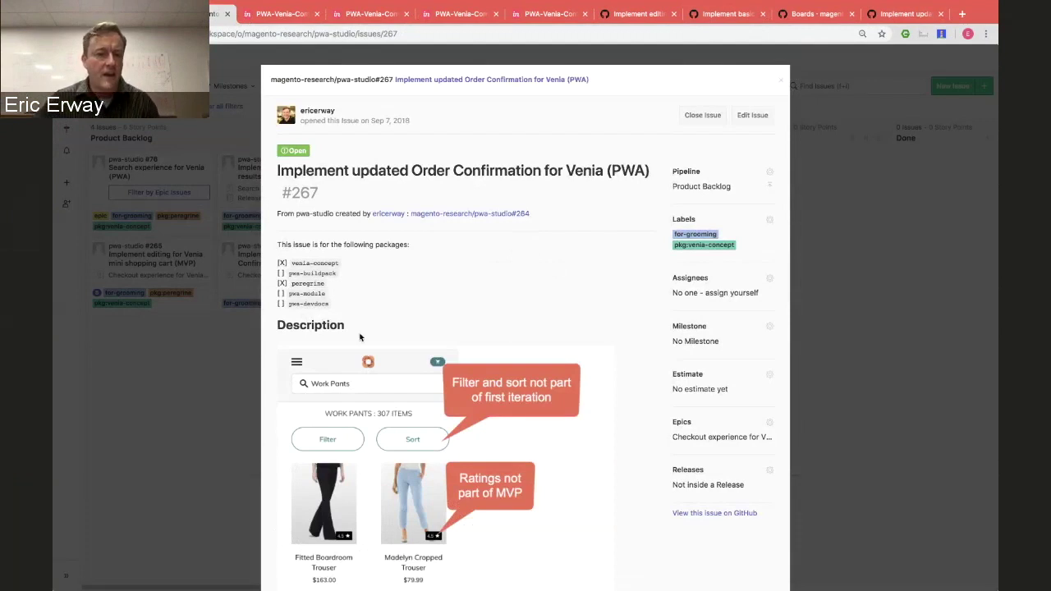
scroll(420, 299, "down", 2)
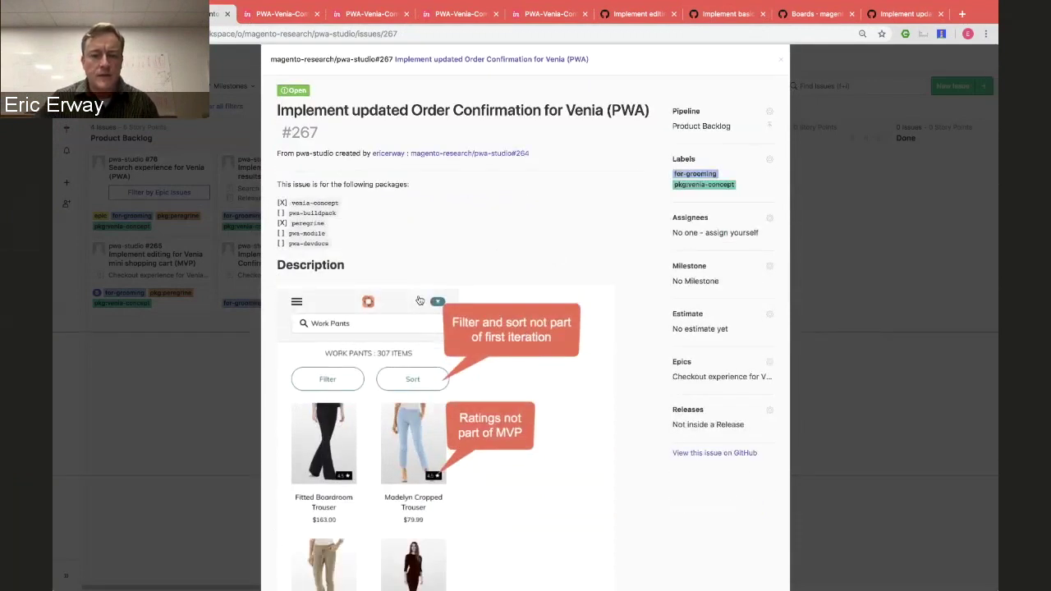
scroll(420, 300, "down", 5)
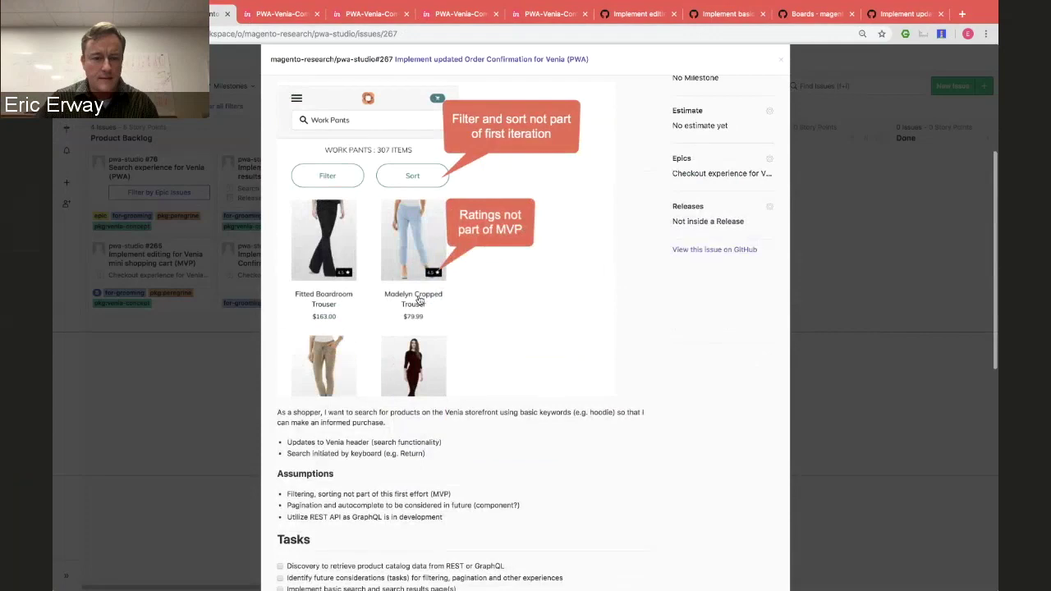
scroll(419, 301, "up", 2)
scroll(419, 301, "up", 5)
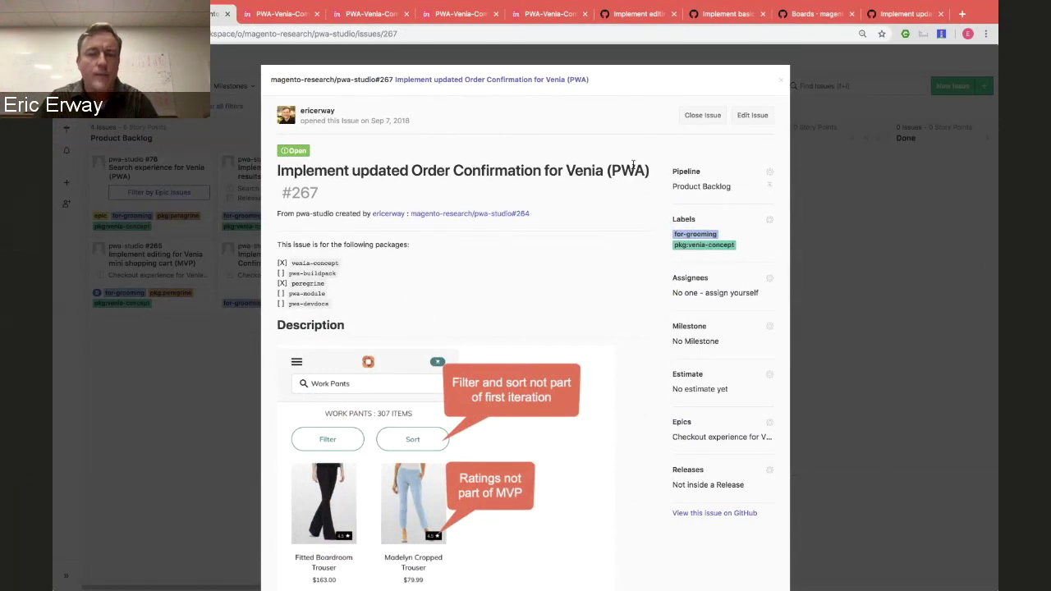
Open the text of issue #267 for editing and select the image link under the Description heading
left_click(751, 117)
scroll(400, 262, "up", 5)
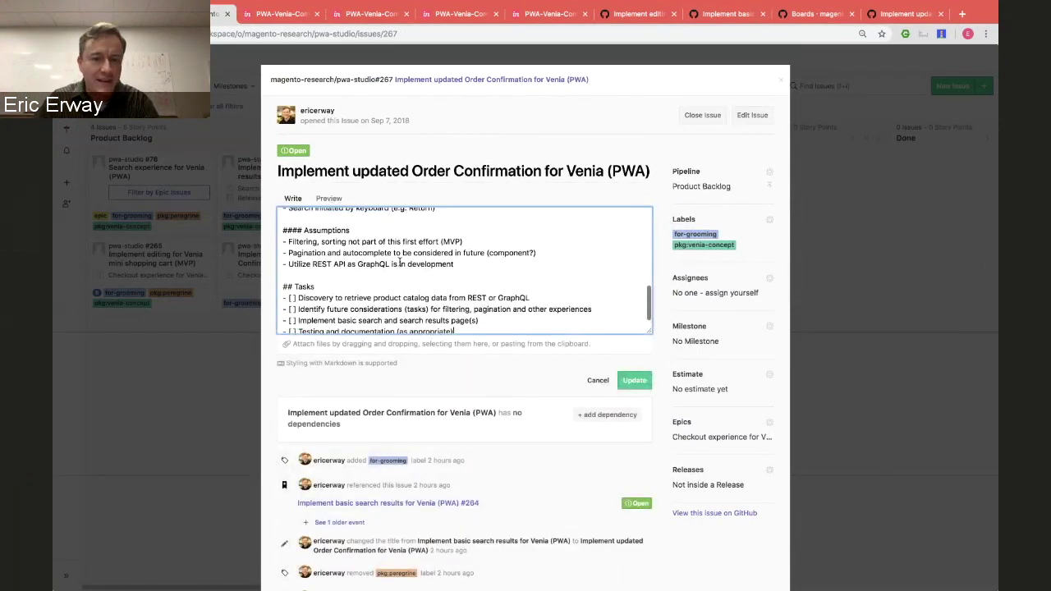
left_click(398, 271)
left_click_drag(398, 272, 240, 257)
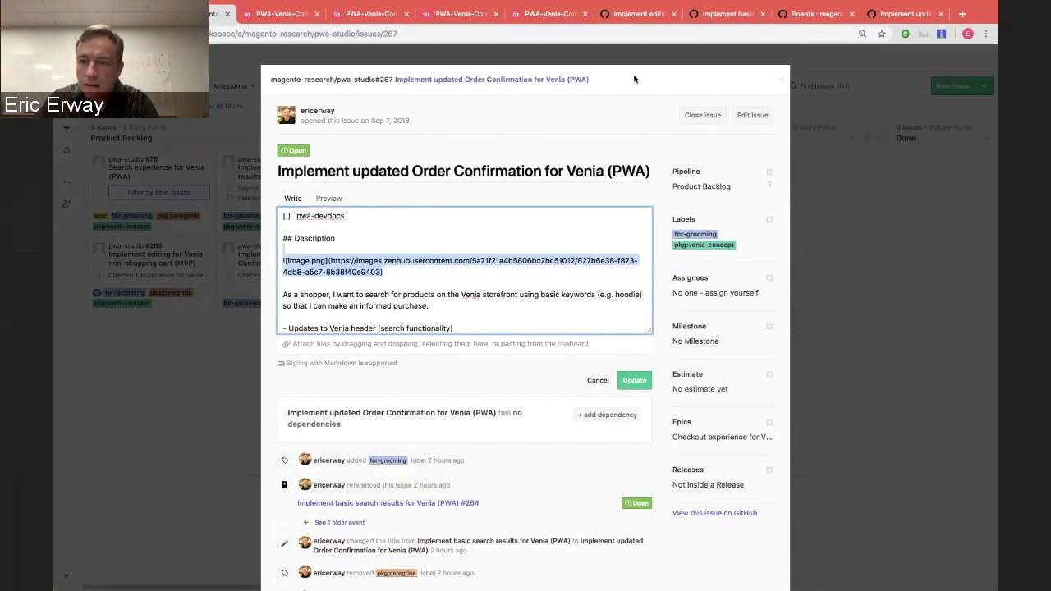
Switch to GitHub to read the draft text of issue #267, and view the Order Confirmation mockup in InVision
left_click(898, 12)
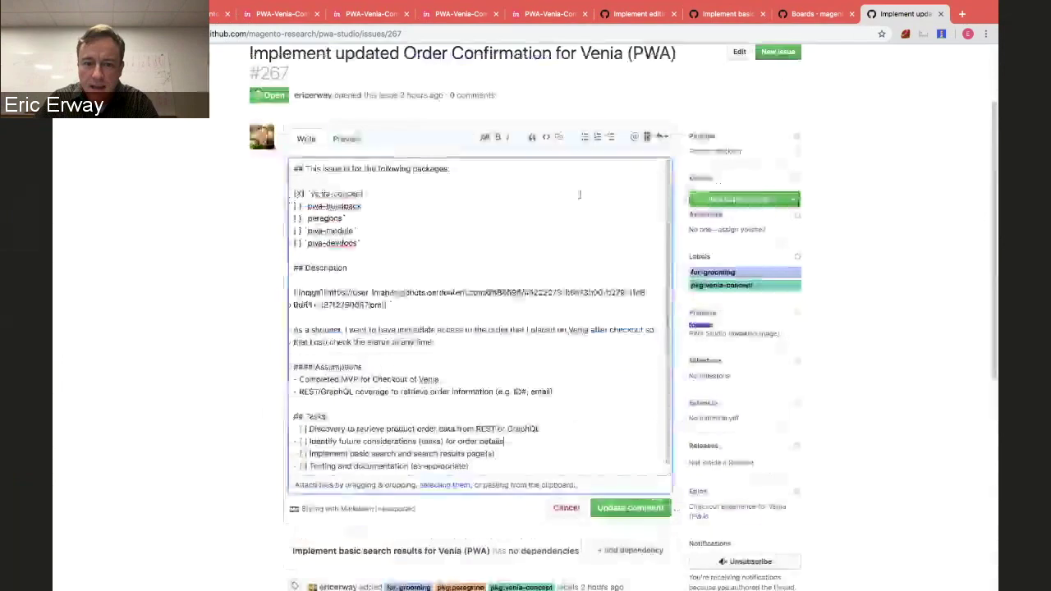
scroll(534, 275, "up", 3)
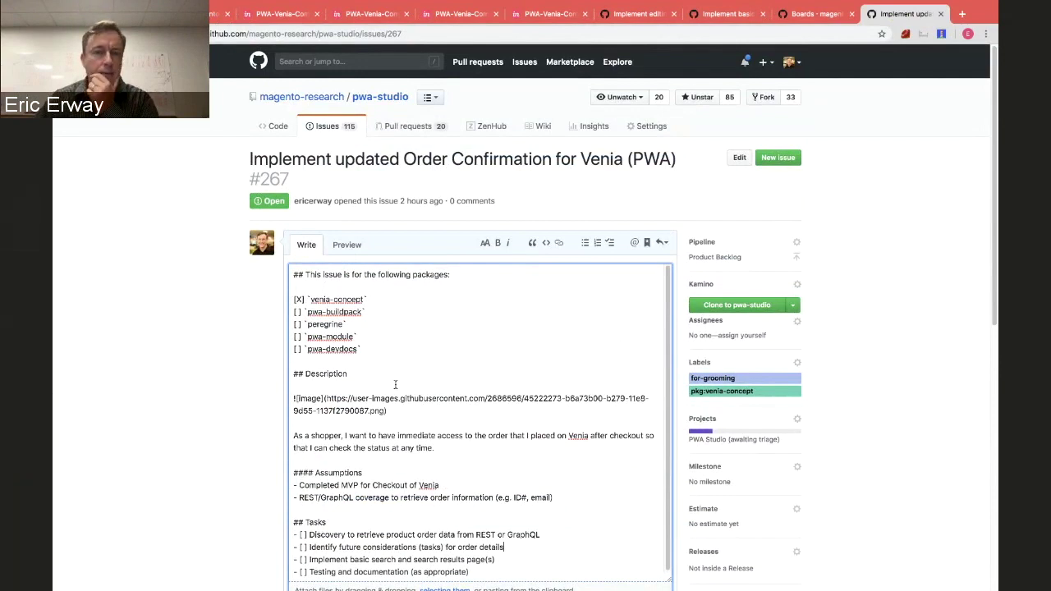
left_click(461, 16)
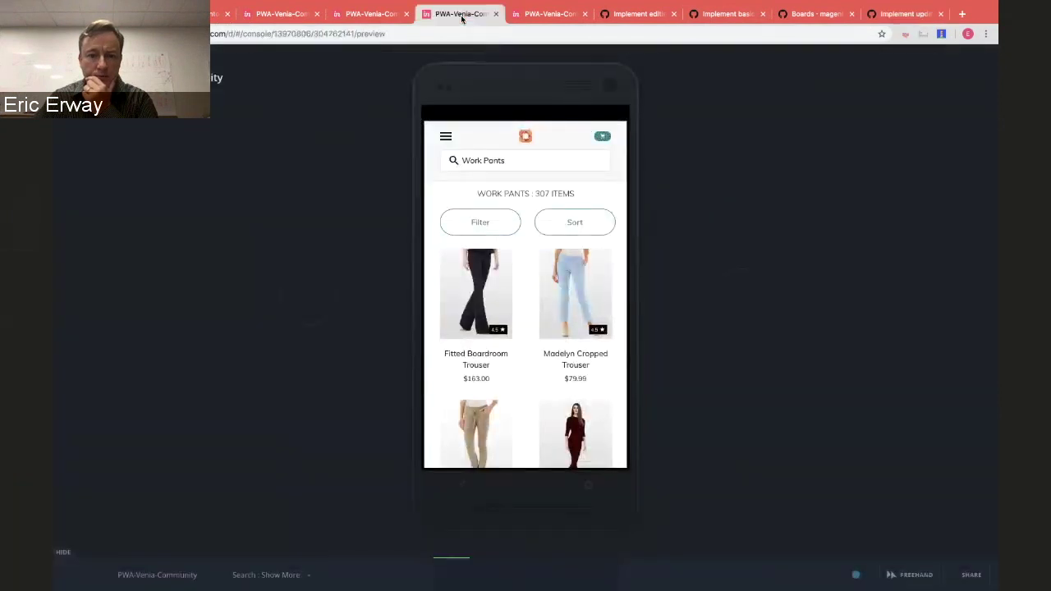
left_click(533, 14)
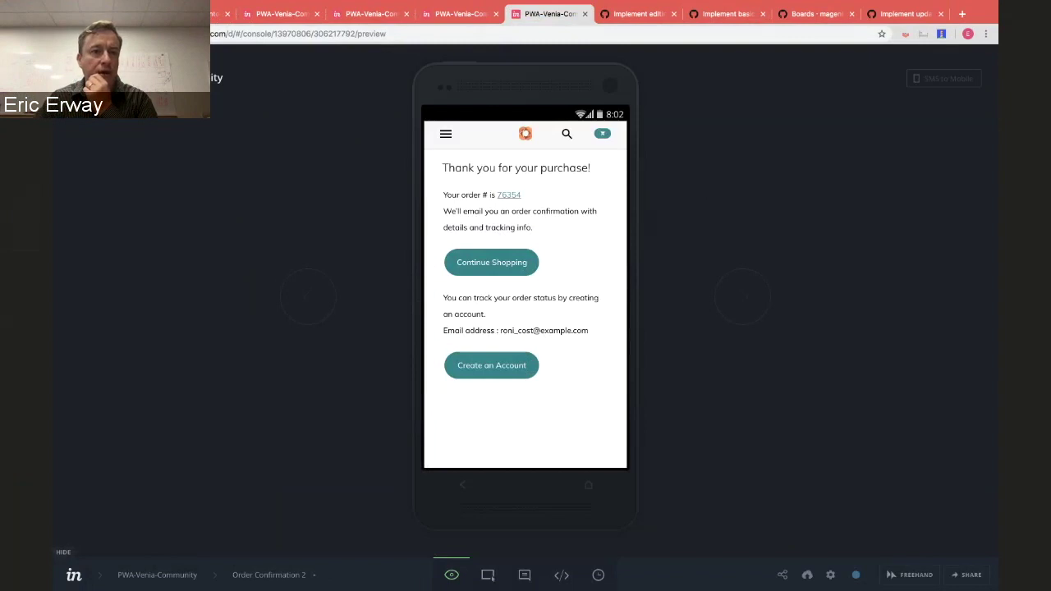
Switch to the Venia storefront, check out the Summit Watch cart by filling out Ship To, and place the order
left_click(172, 13)
left_click(900, 567)
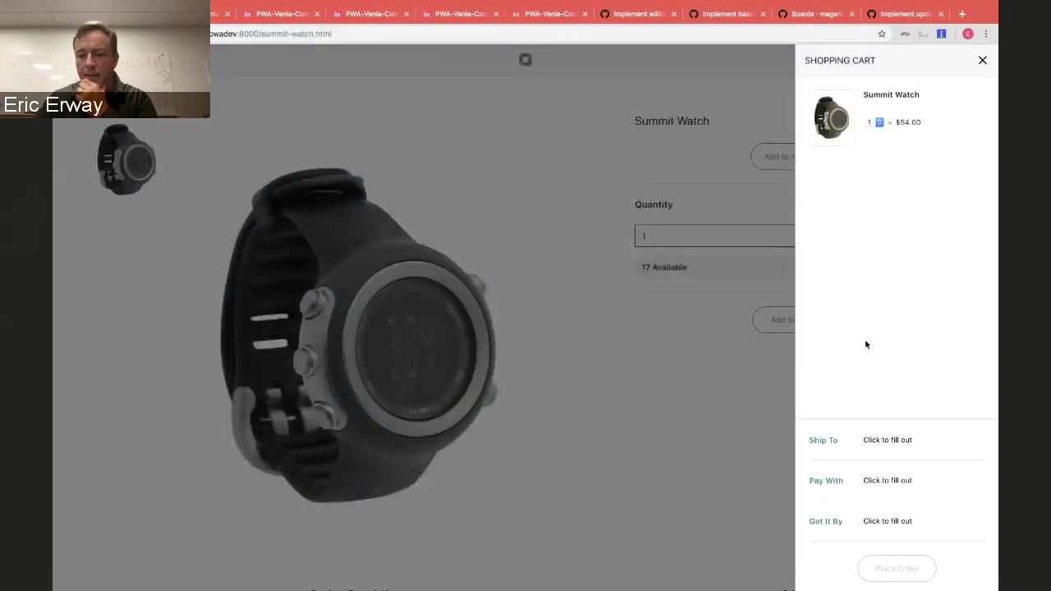
left_click(902, 435)
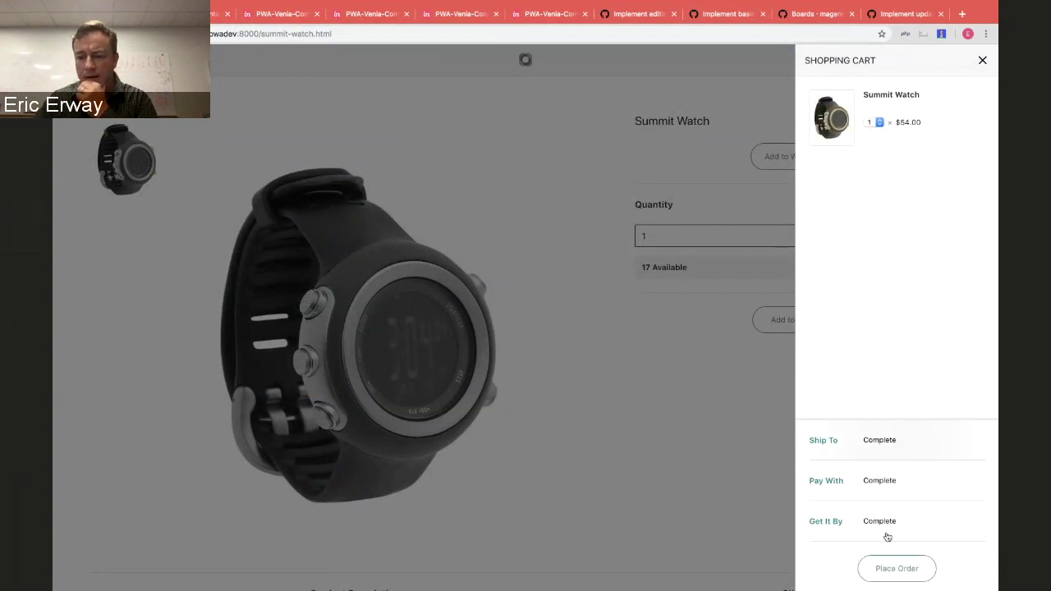
left_click(888, 565)
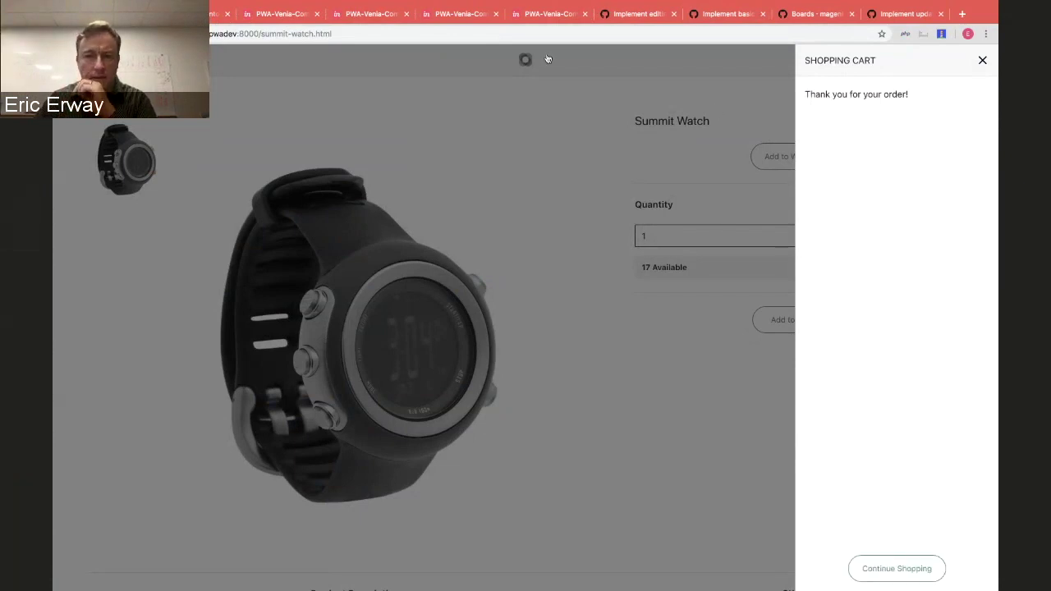
Review the Order Confirmation 2 mockup in InVision alongside the draft description of issue #267 on GitHub
left_click(546, 14)
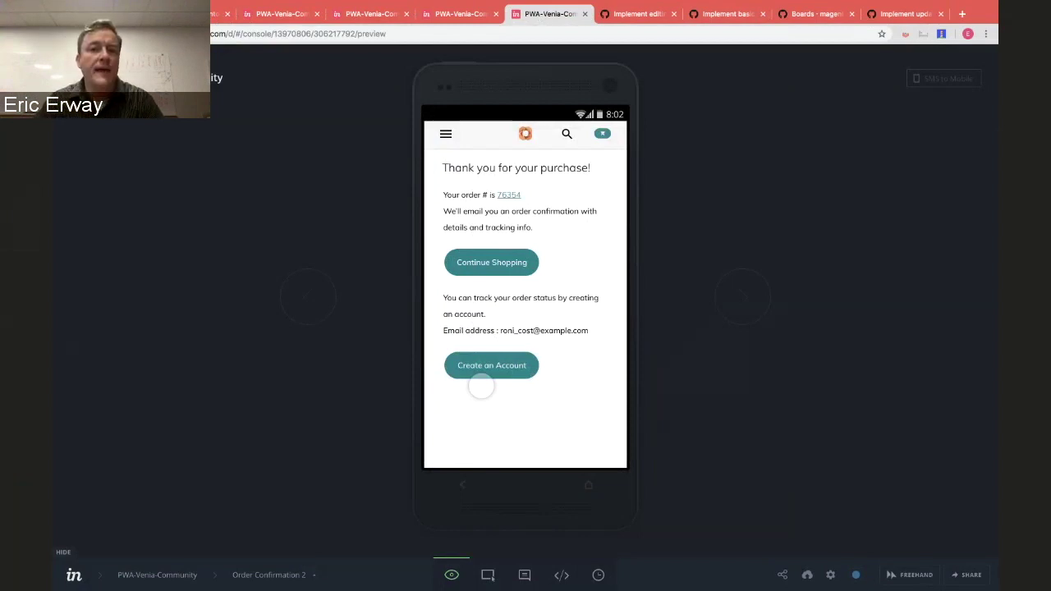
left_click(883, 14)
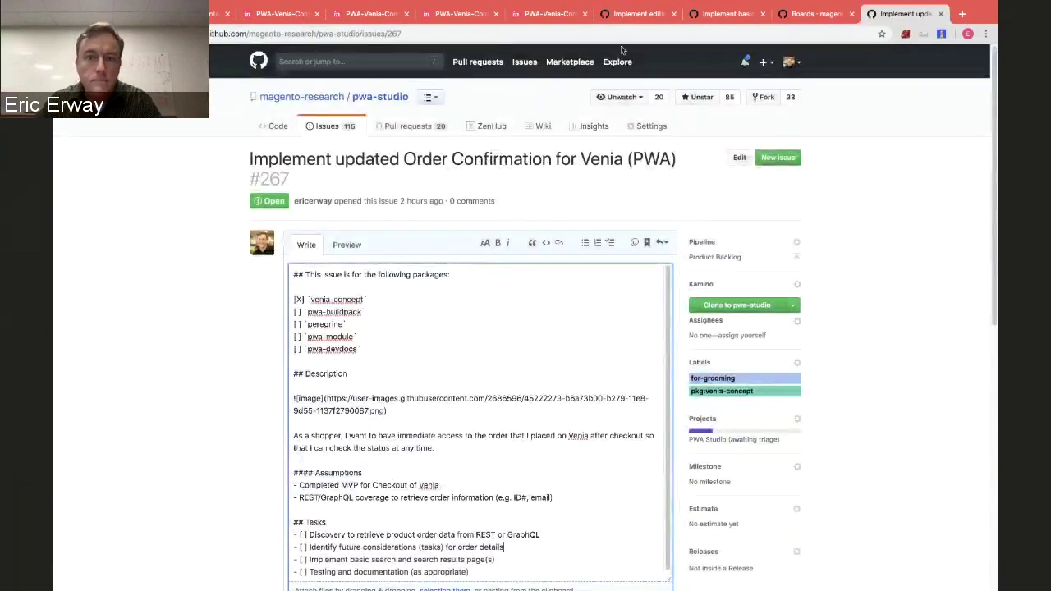
left_click(450, 14)
left_click(534, 17)
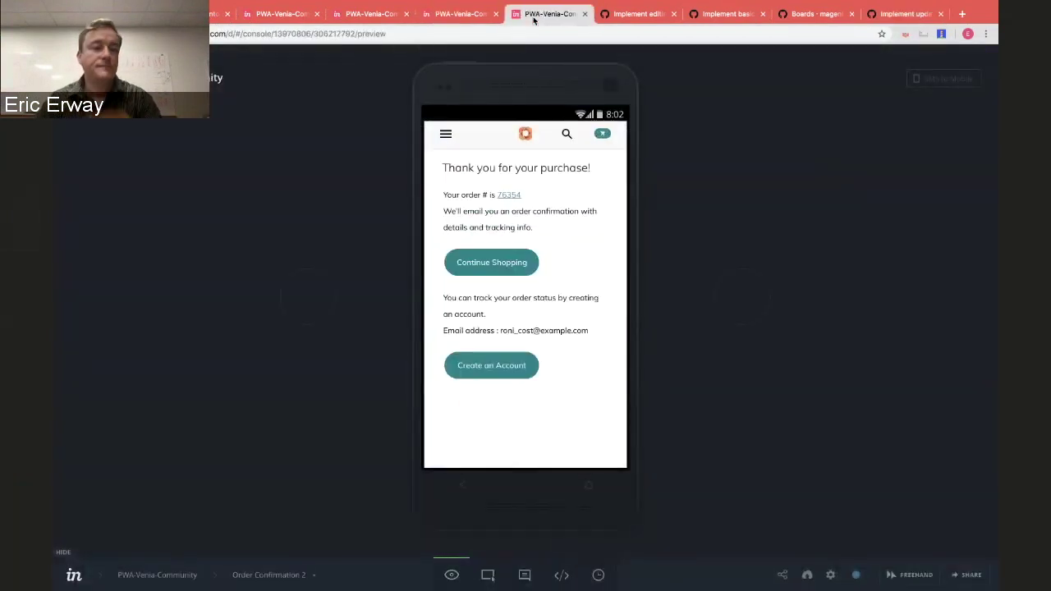